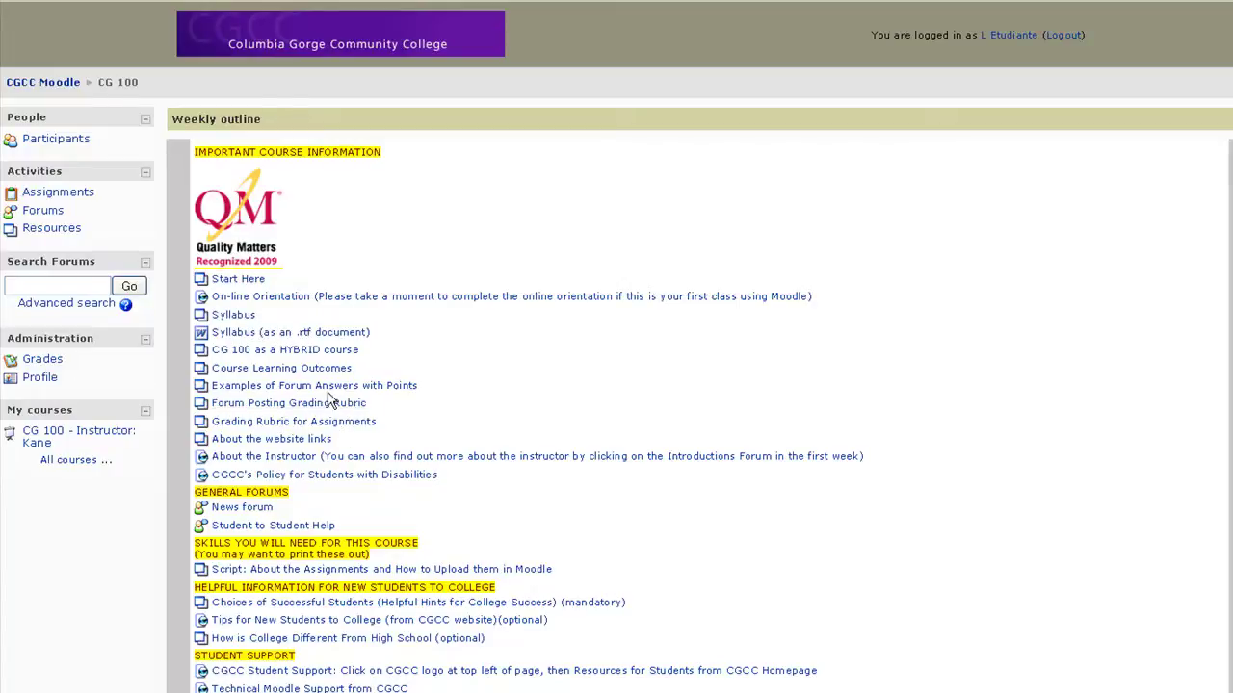
Check the News forum for general announcements and return to the CG 100 course page
{"action": "left_click", "coordinate": [241, 510]}
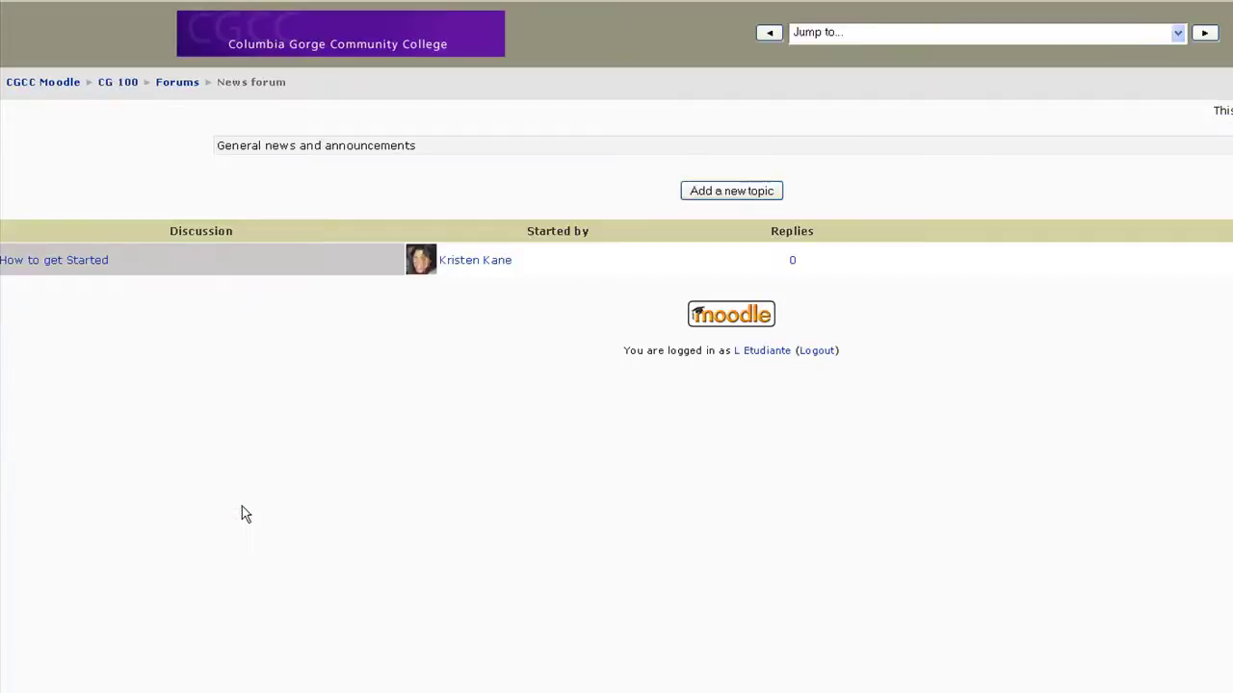
{"action": "left_click", "coordinate": [118, 83]}
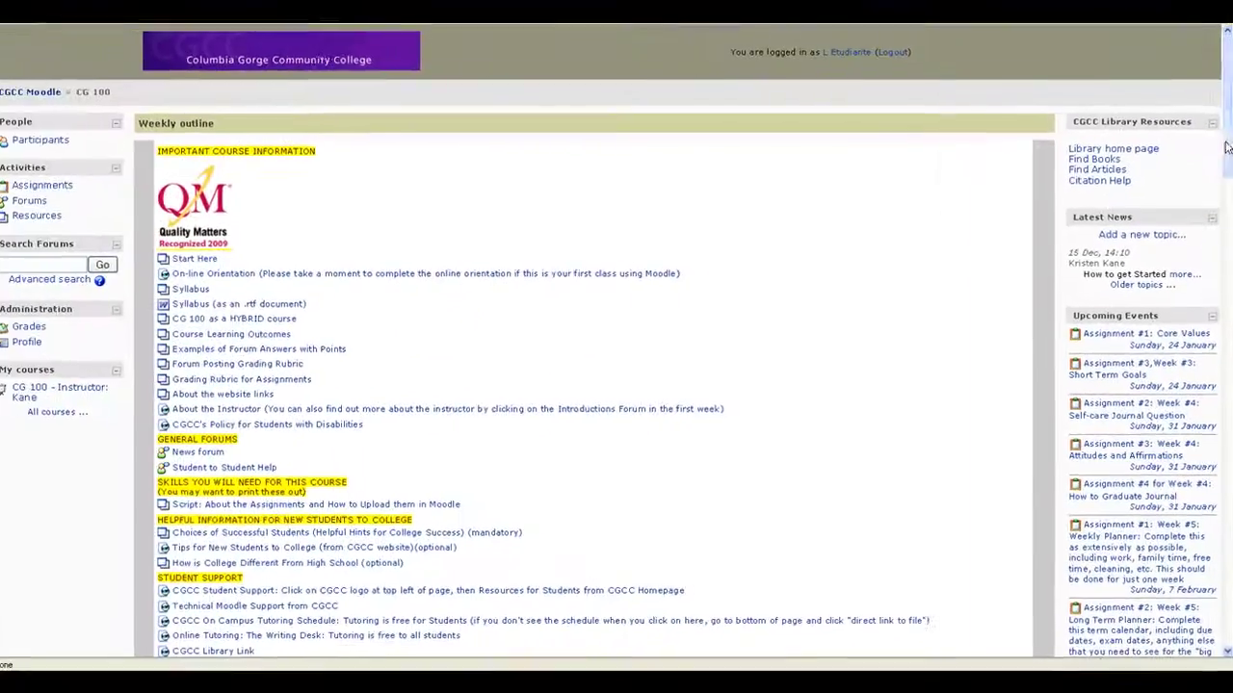
Find Week 4 in the course outline and read its learning outcomes and the "What to expect the 4th week" page
{"action": "scroll", "coordinate": [616, 385], "scroll_direction": "down", "scroll_amount": 10}
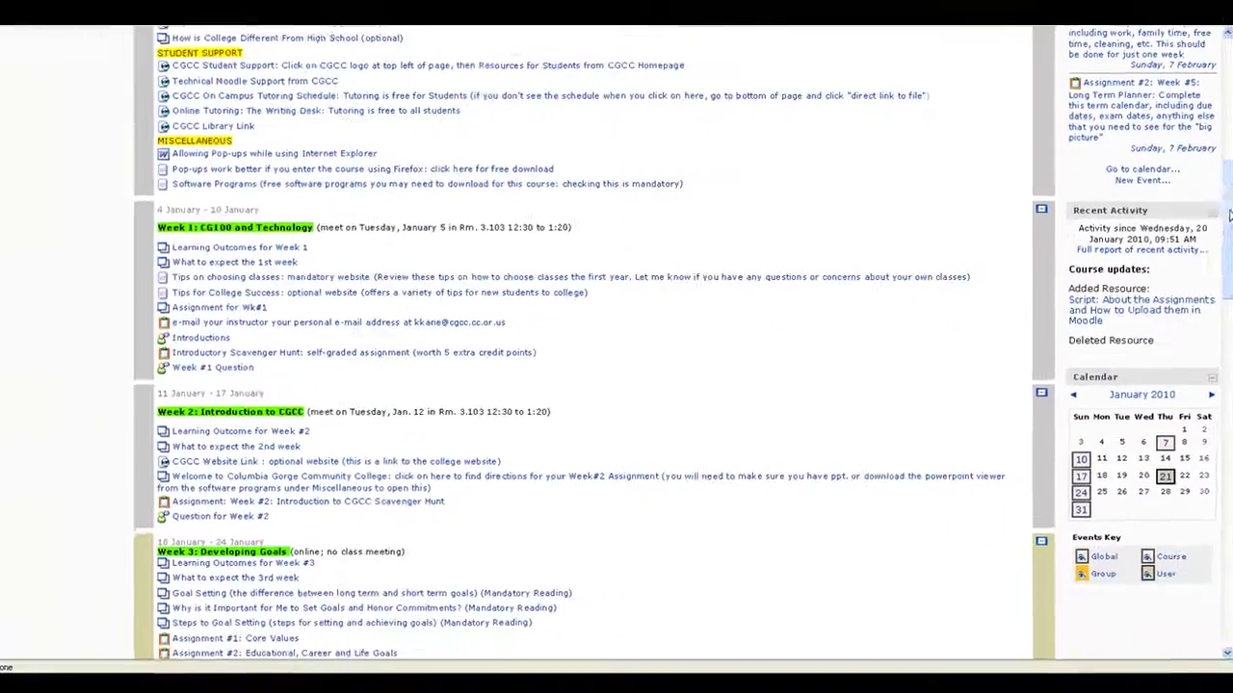
{"action": "left_click_drag", "start_coordinate": [1228, 215], "coordinate": [1228, 334]}
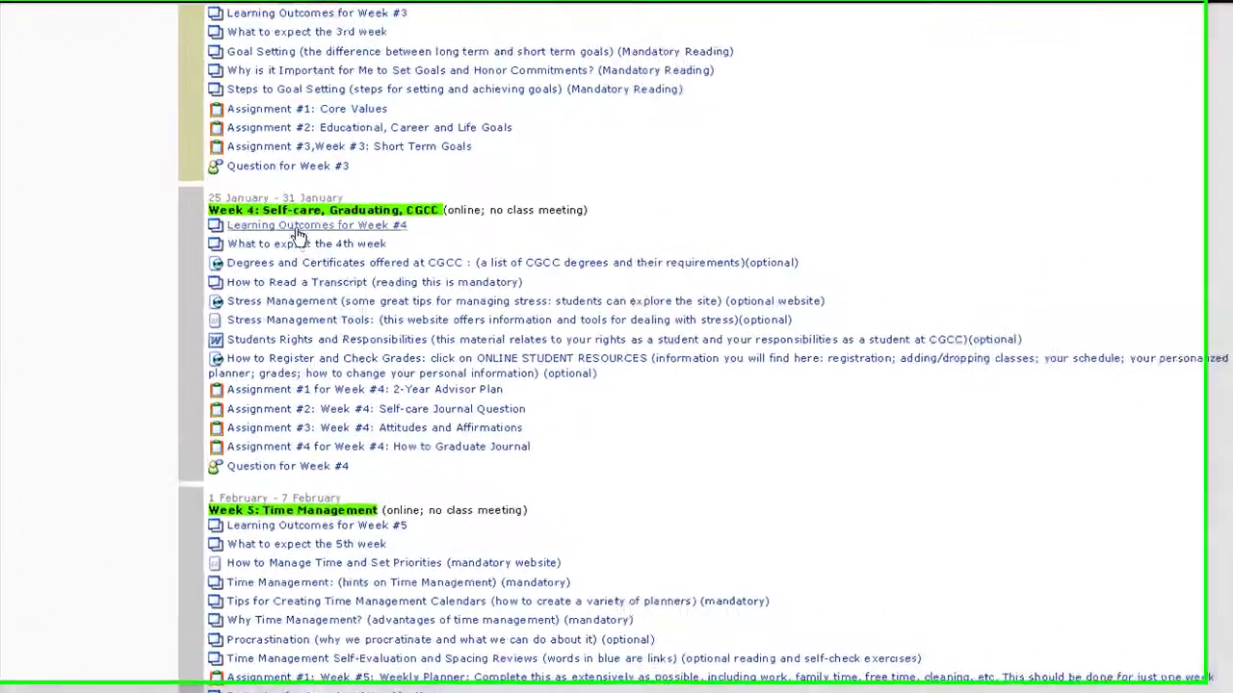
{"action": "left_click", "coordinate": [231, 201]}
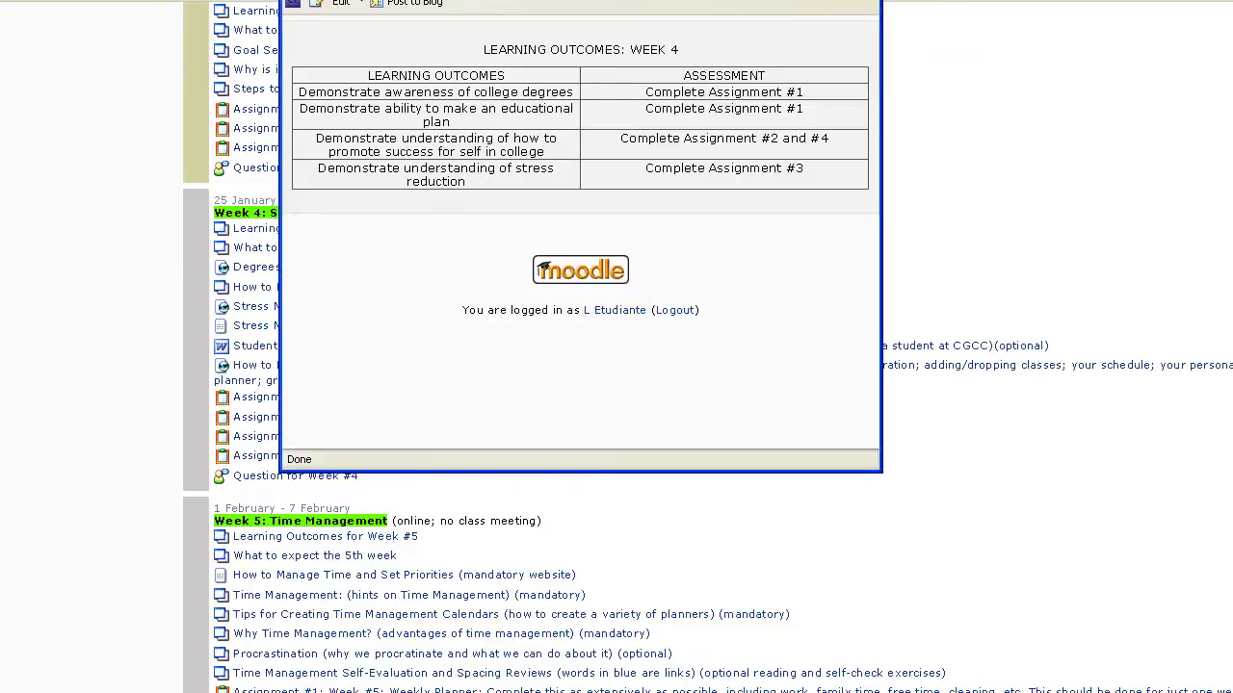
{"action": "key", "text": "alt+F4"}
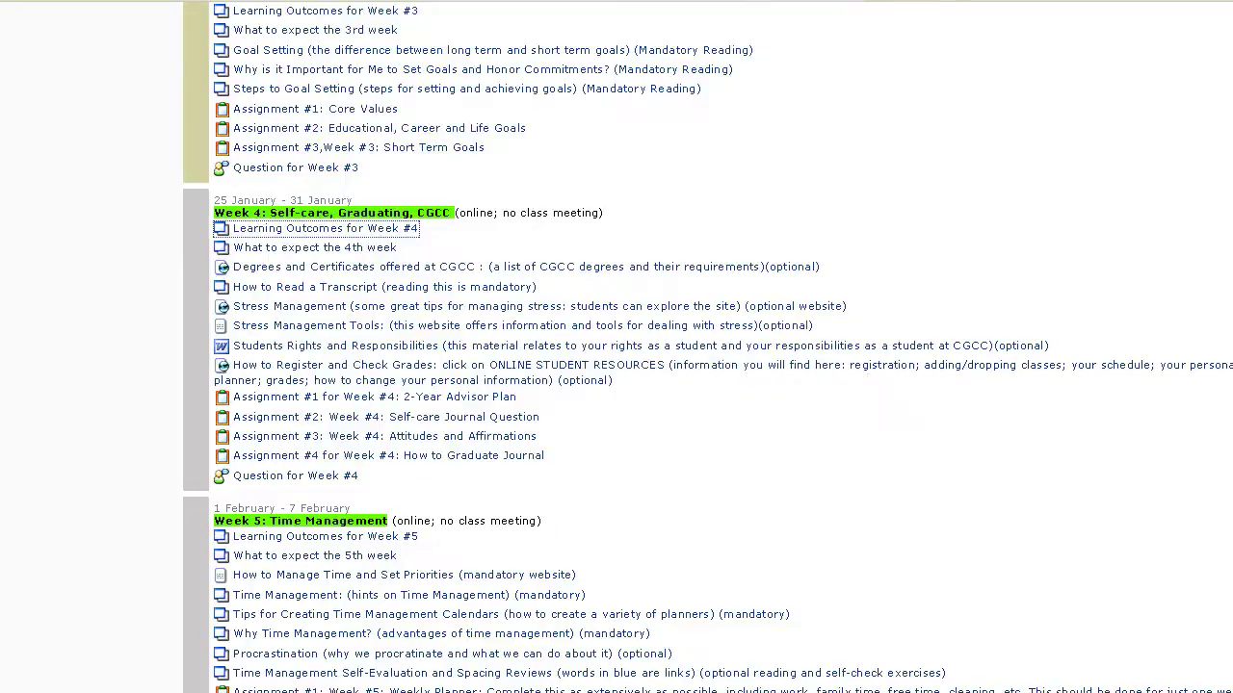
{"action": "left_click", "coordinate": [283, 247]}
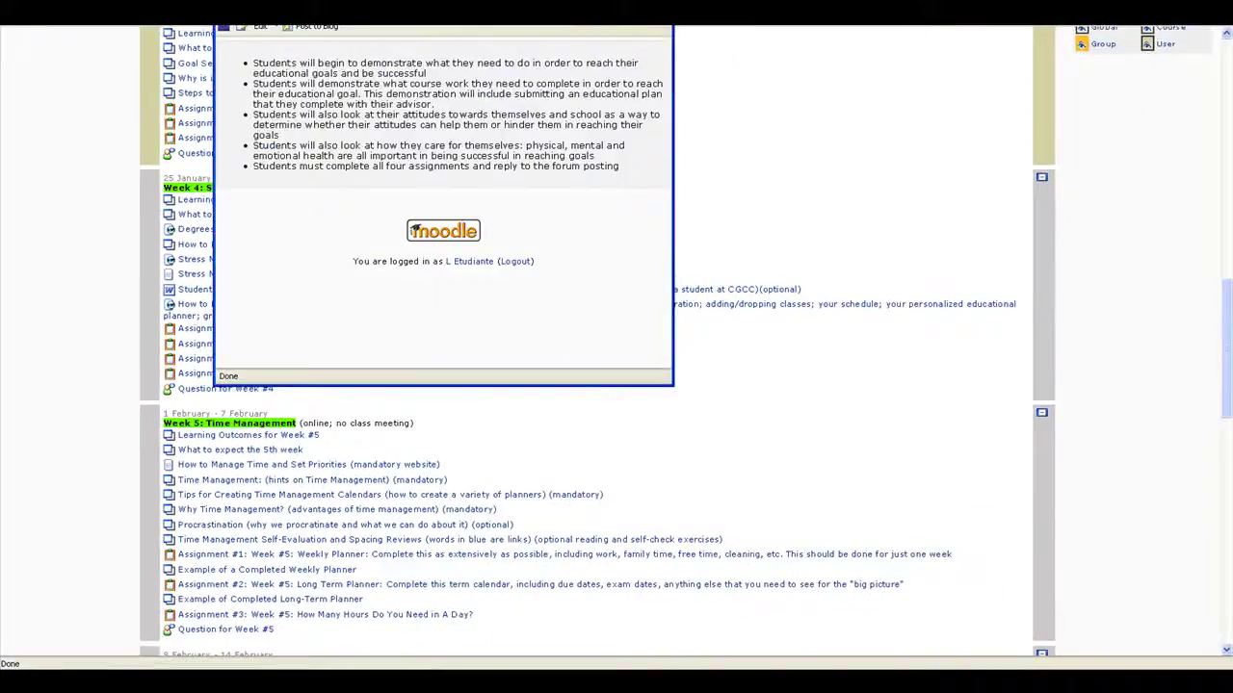
{"action": "key", "text": "alt+F4"}
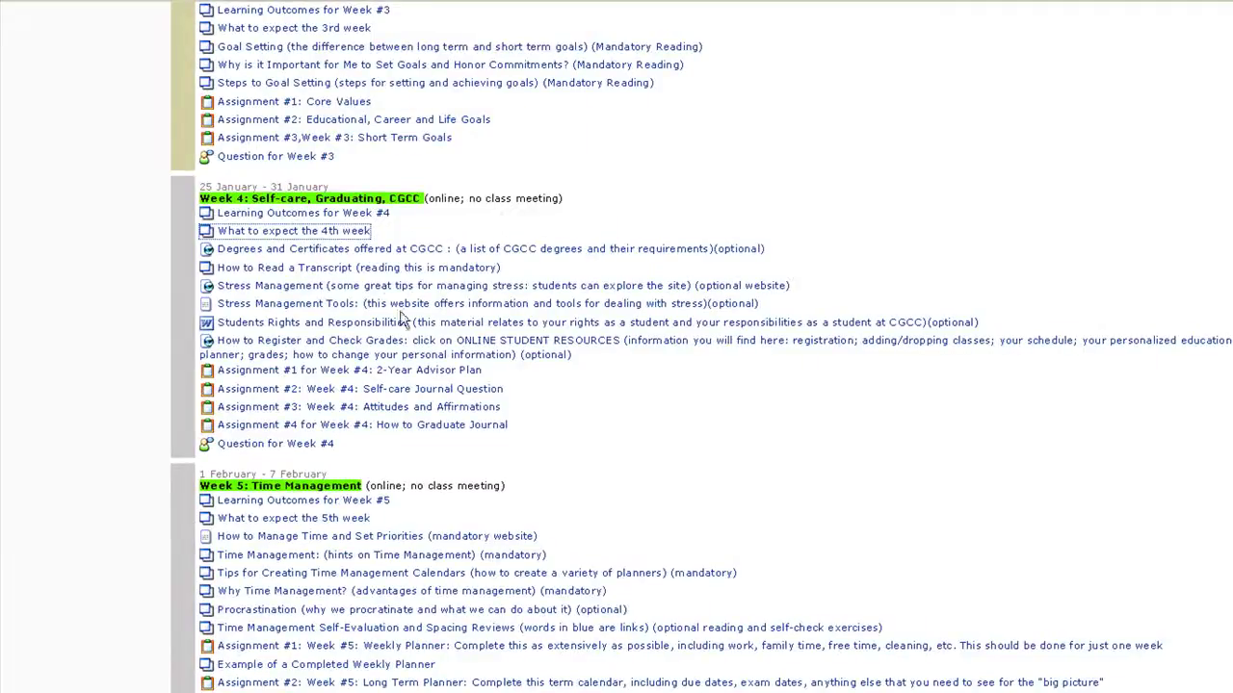
View the Week 4 resources on degrees and certificates offered at CGCC and on how to read a transcript
{"action": "left_click", "coordinate": [390, 250]}
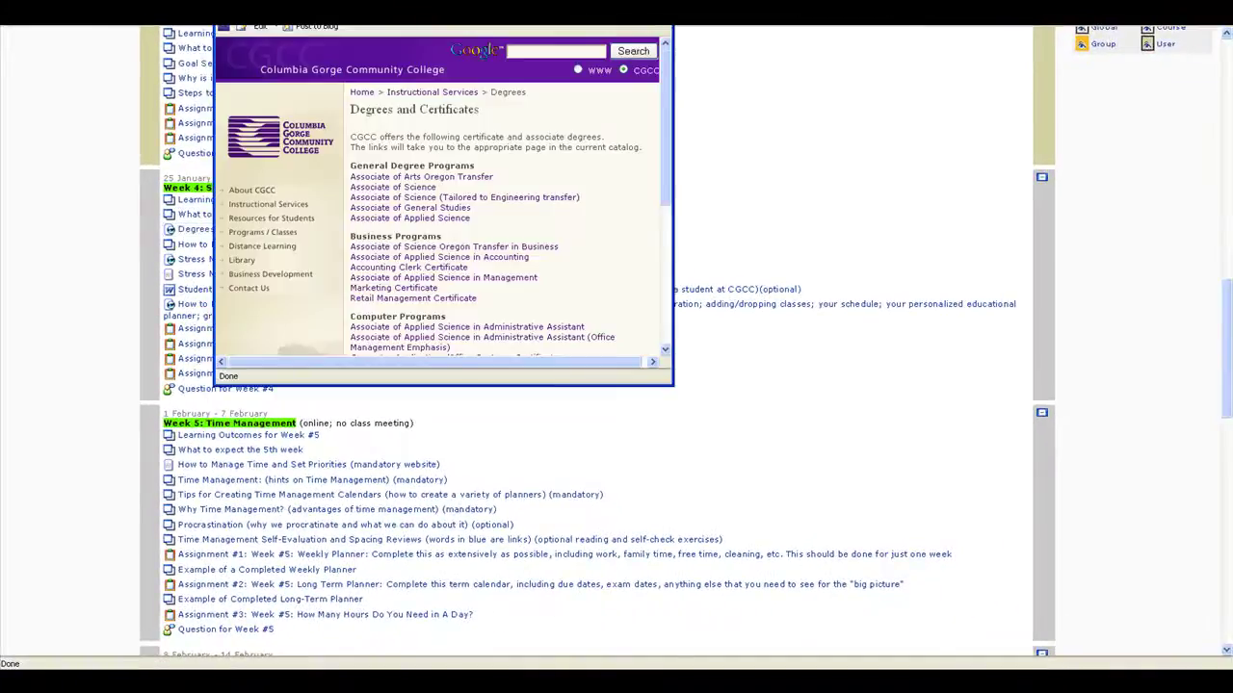
{"action": "key", "text": "alt+F4"}
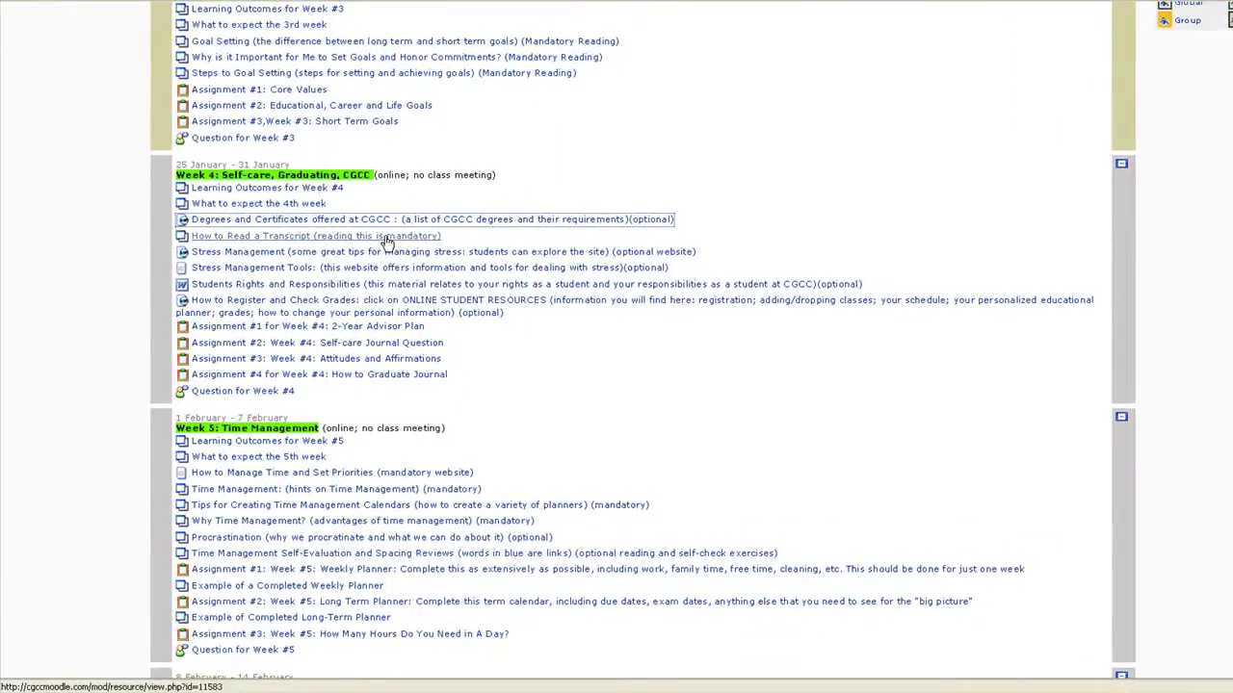
{"action": "left_click", "coordinate": [385, 237]}
{"action": "key", "text": "alt+F4"}
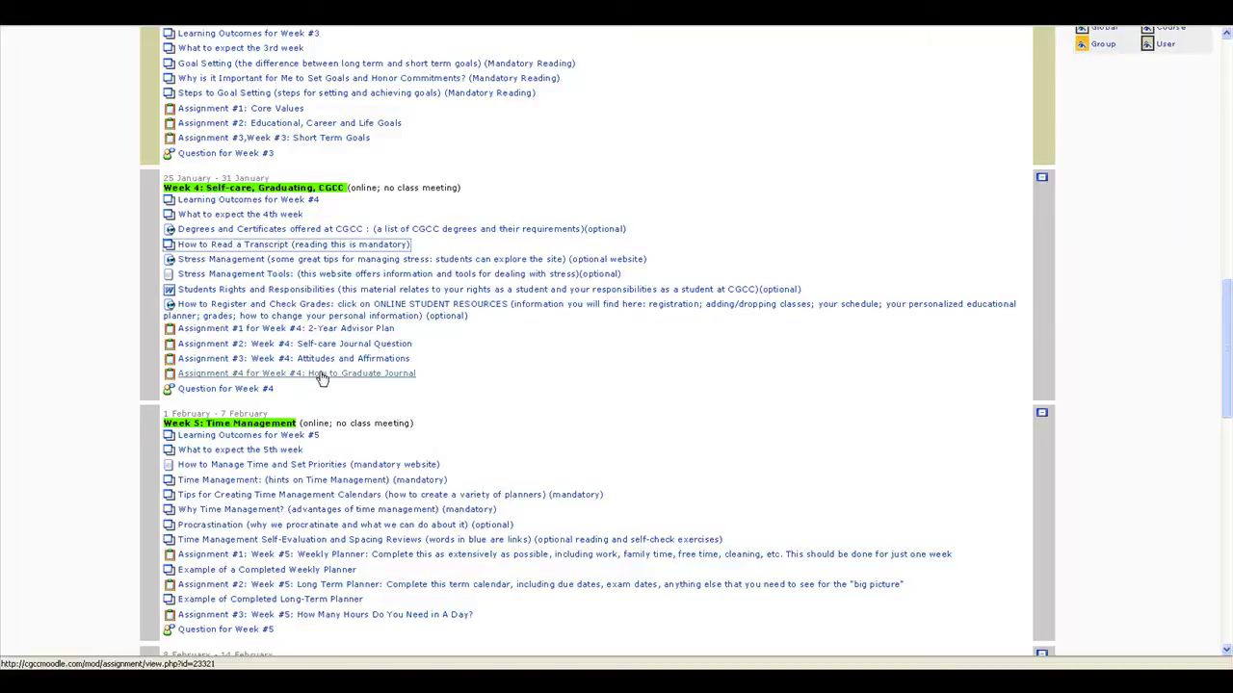
Open the Question #4 discussion in the Week 4 question forum and start a reply to the instructor's post
{"action": "left_click", "coordinate": [247, 392]}
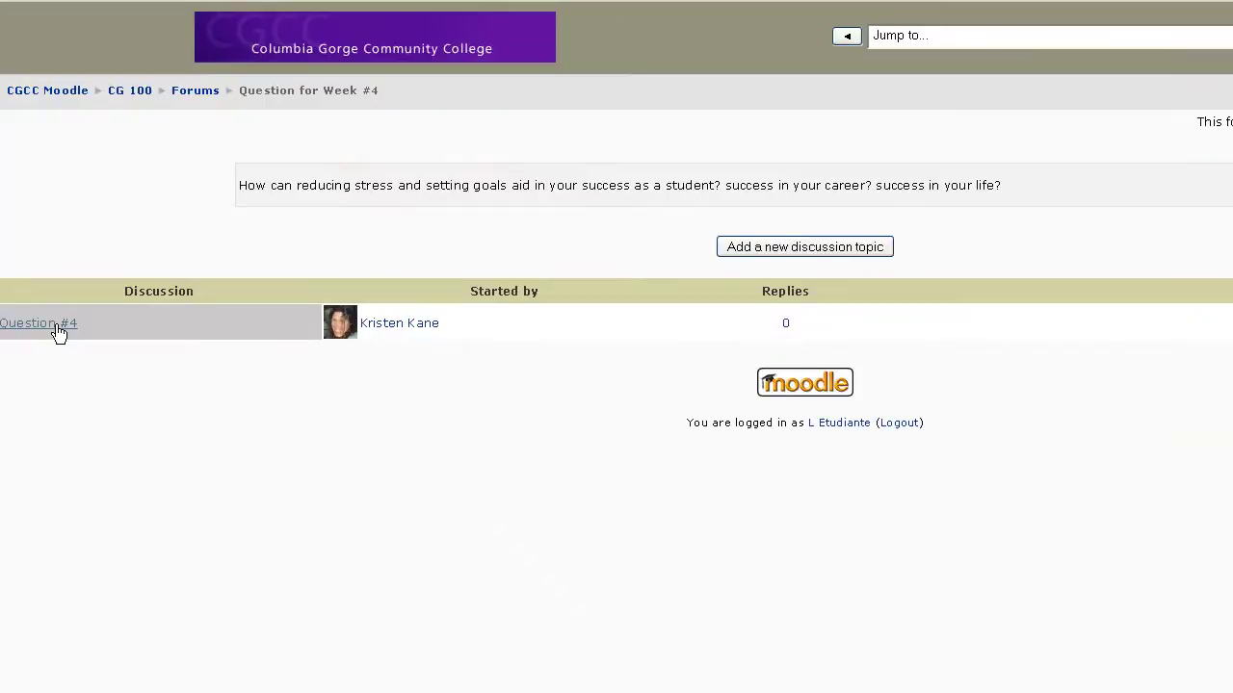
{"action": "left_click", "coordinate": [57, 328]}
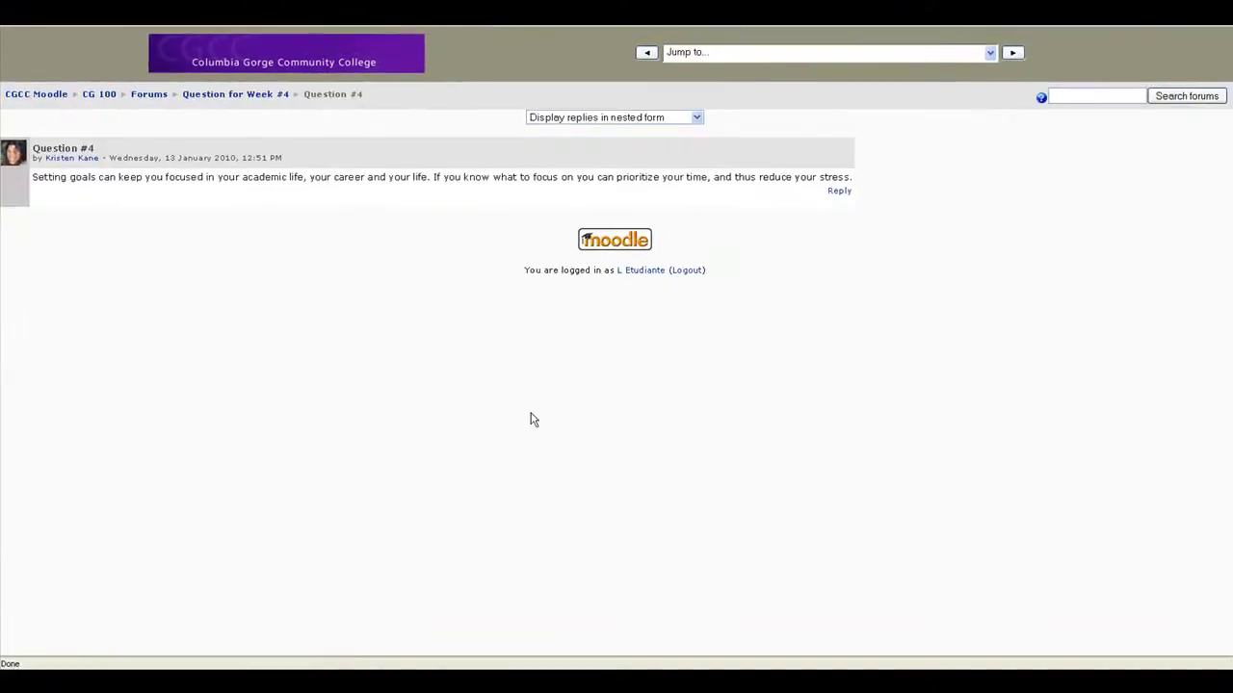
{"action": "left_click", "coordinate": [839, 192]}
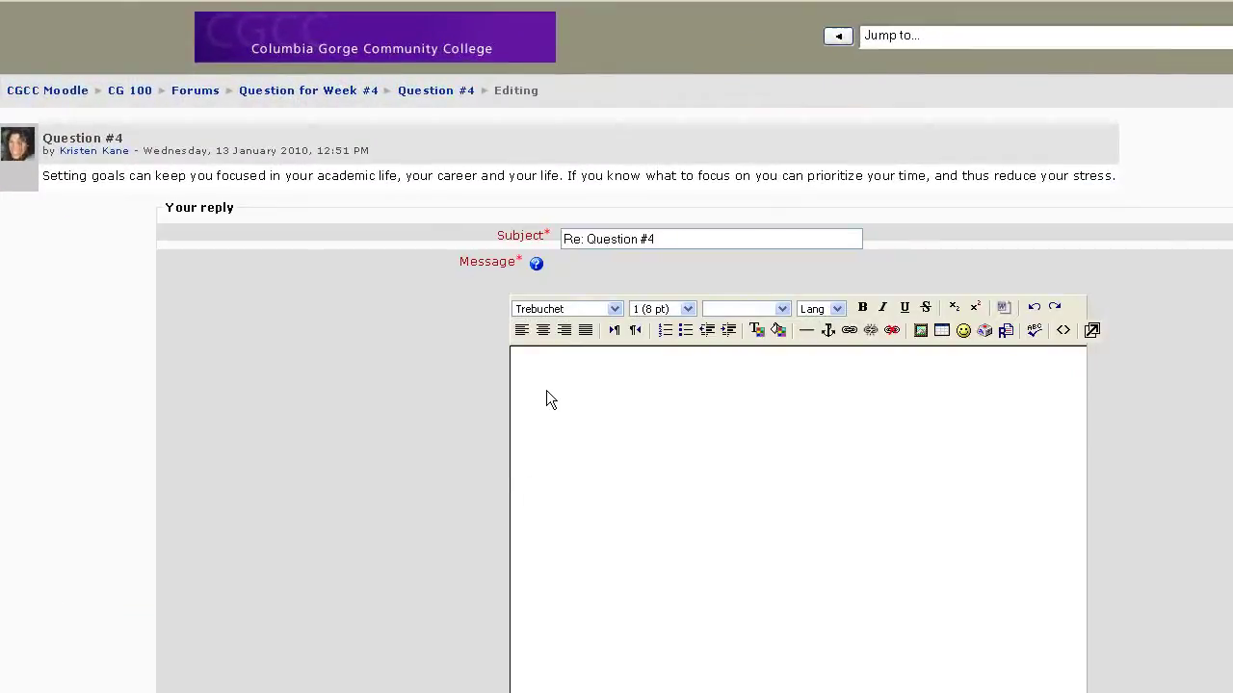
Write in the reply message: "Setting goals can reduce your stress because it gives you something to work towards, whether it's academic, work-related or a life-time goal."
{"action": "left_click", "coordinate": [546, 400]}
{"action": "type", "text": "Setting goals can "}
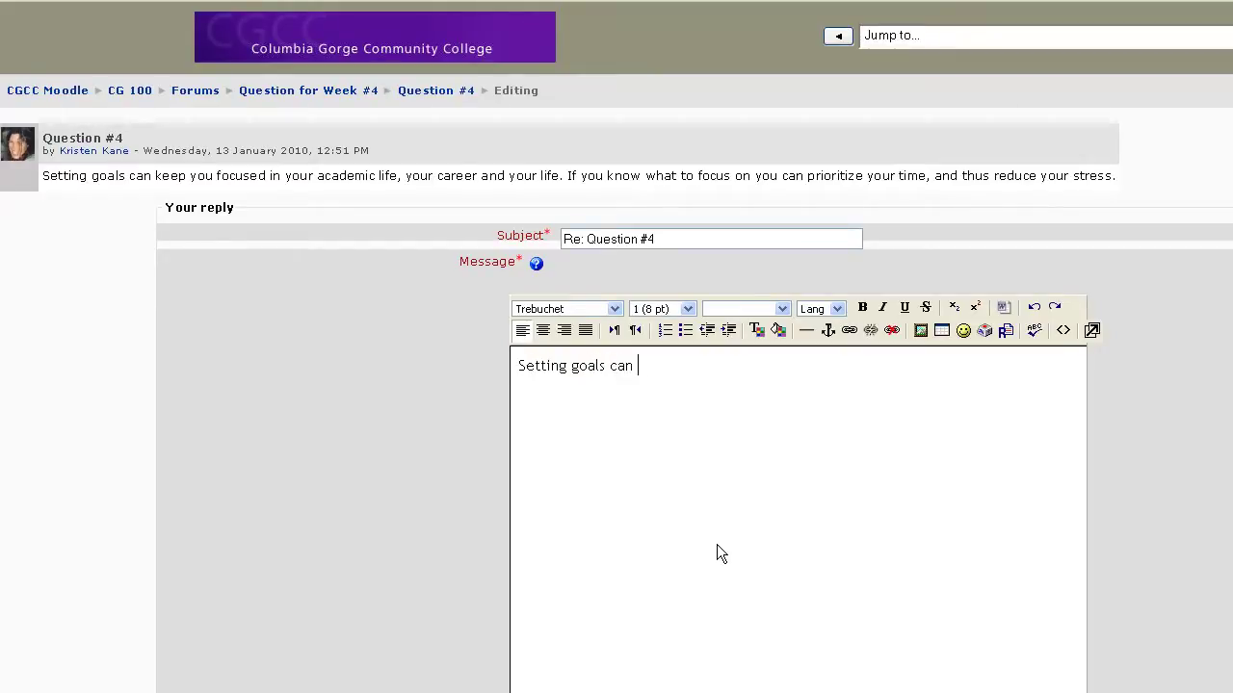
{"action": "type", "text": "reduce your stress by"}
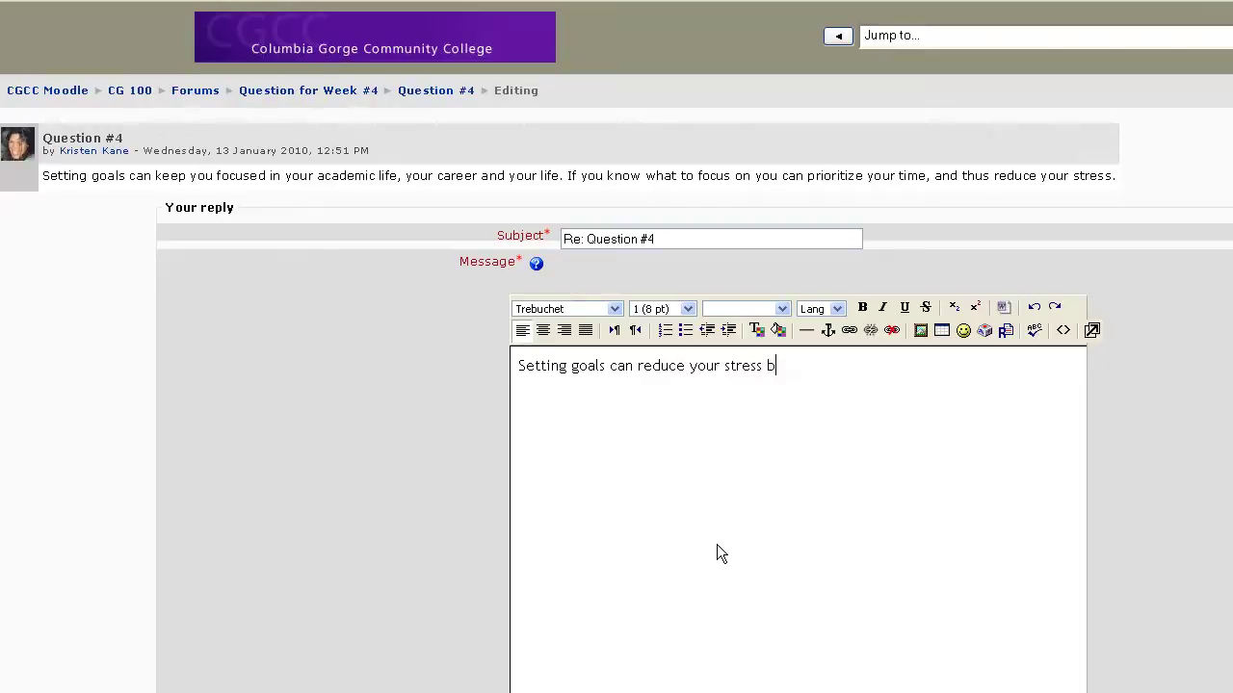
{"action": "type", "text": "ecause it gives you something"}
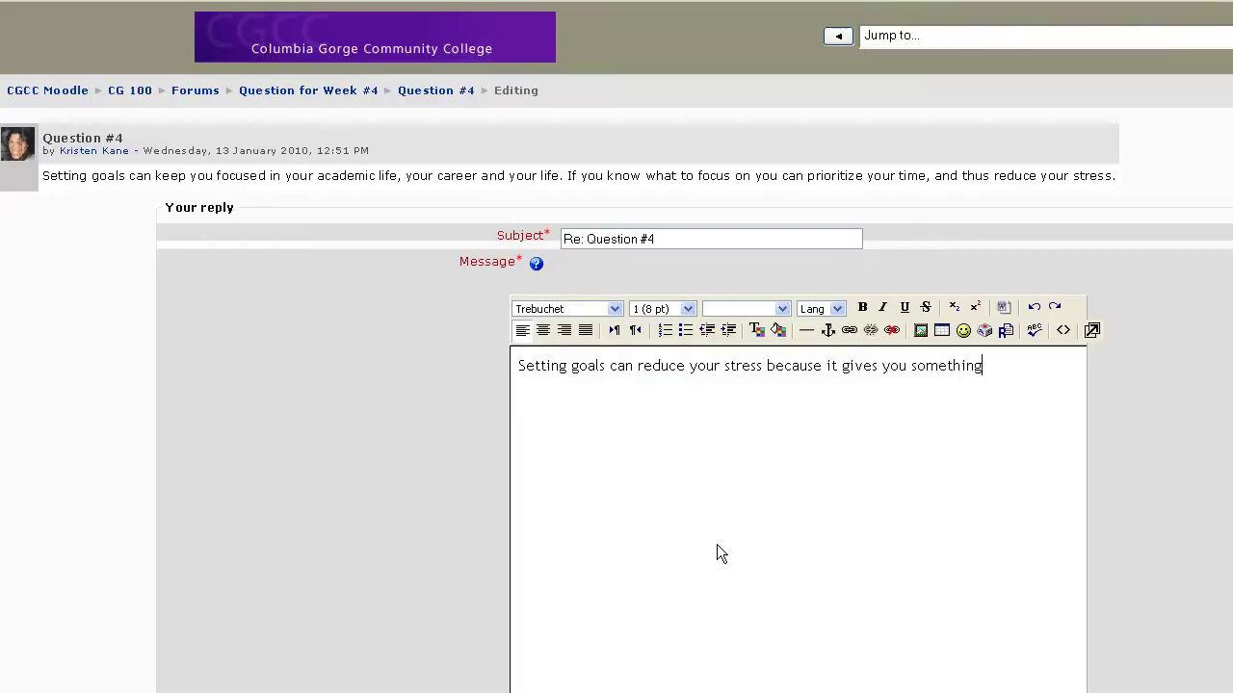
{"action": "type", "text": " to work towards, whether it's ac"}
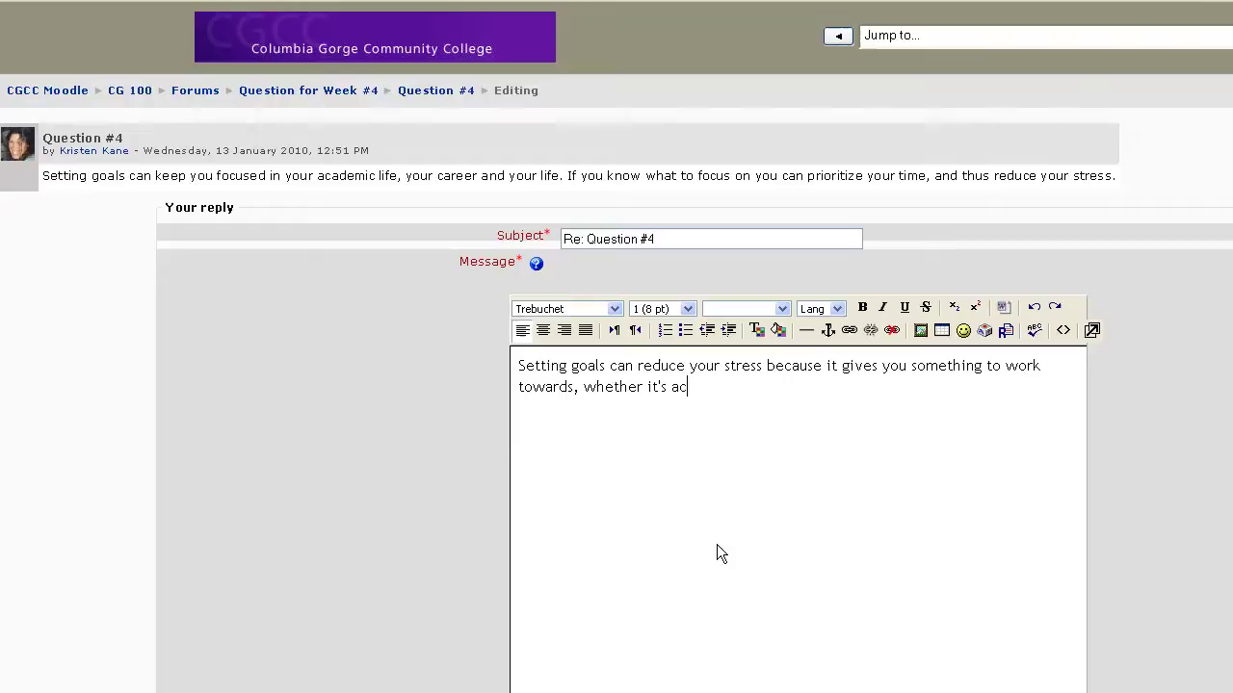
{"action": "type", "text": "ademic, work-related or a l"}
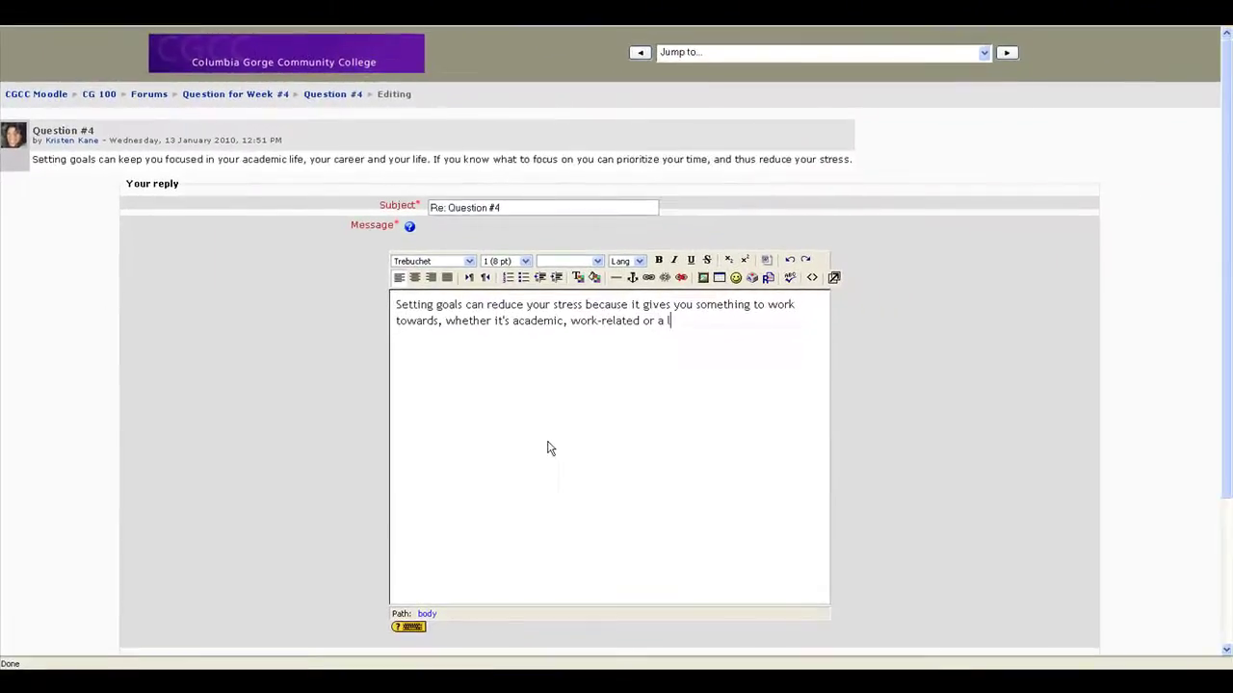
{"action": "type", "text": "ife-time bgoal;"}
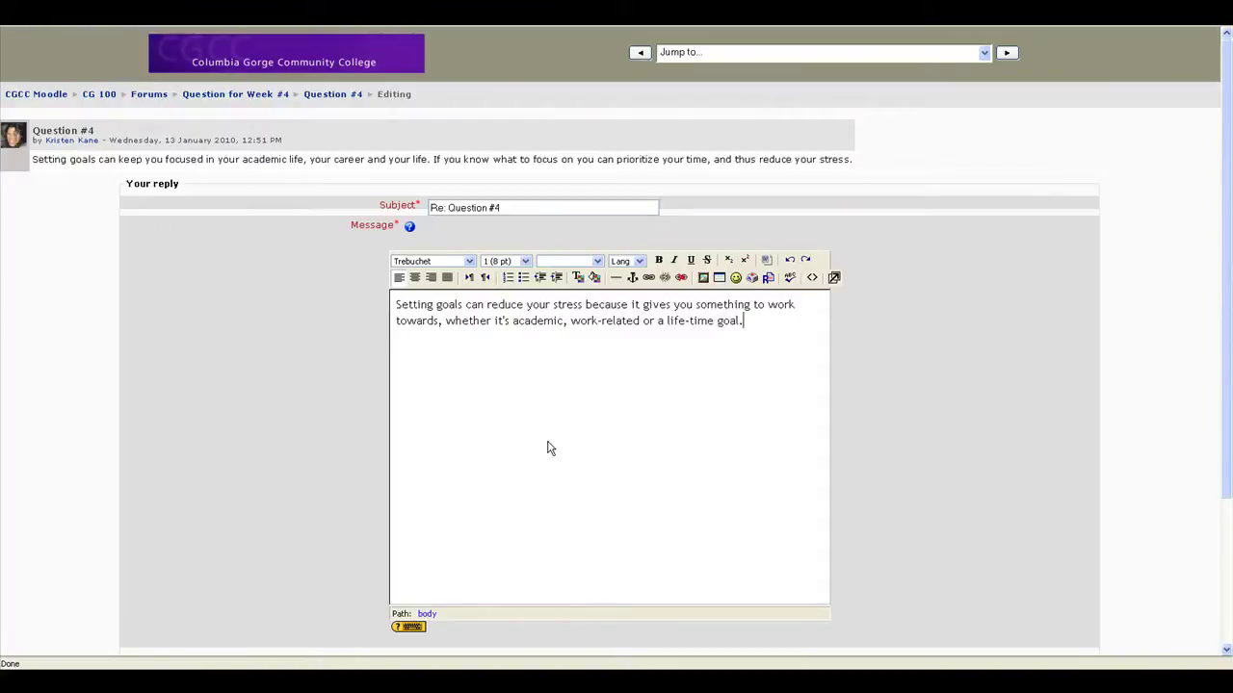
Add "It will keep you focused and provide incentive and motivation when things get rough." to the message and post the reply to the forum
{"action": "type", "text": " It will keep you focused an"}
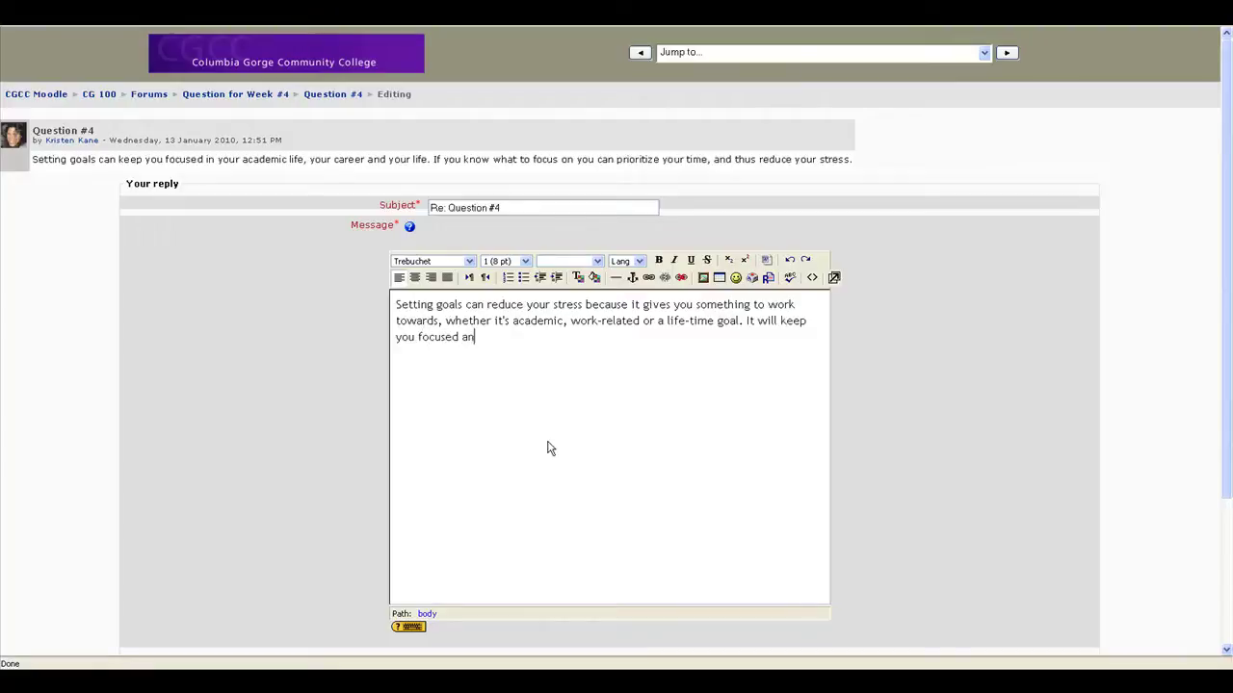
{"action": "type", "text": "d provide incentive and motivation"}
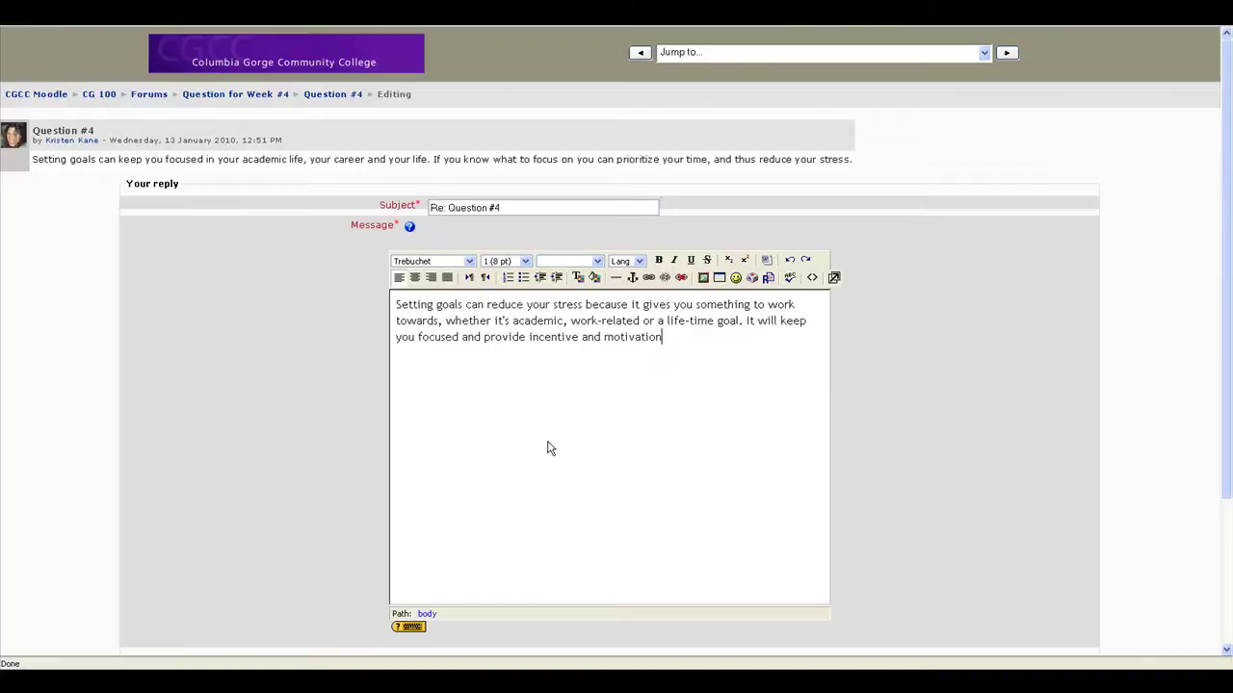
{"action": "type", "text": " when things get rough."}
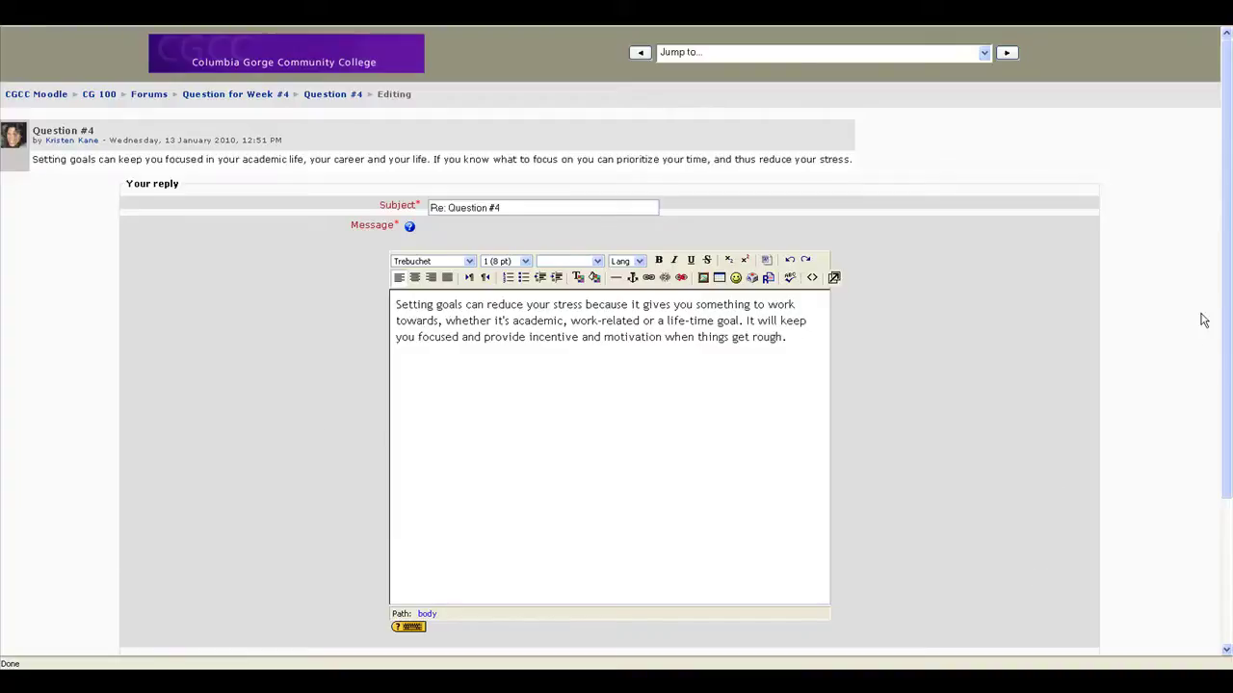
{"action": "left_click_drag", "start_coordinate": [1220, 310], "coordinate": [1230, 359]}
{"action": "scroll", "coordinate": [1177, 469], "scroll_direction": "down", "scroll_amount": 2}
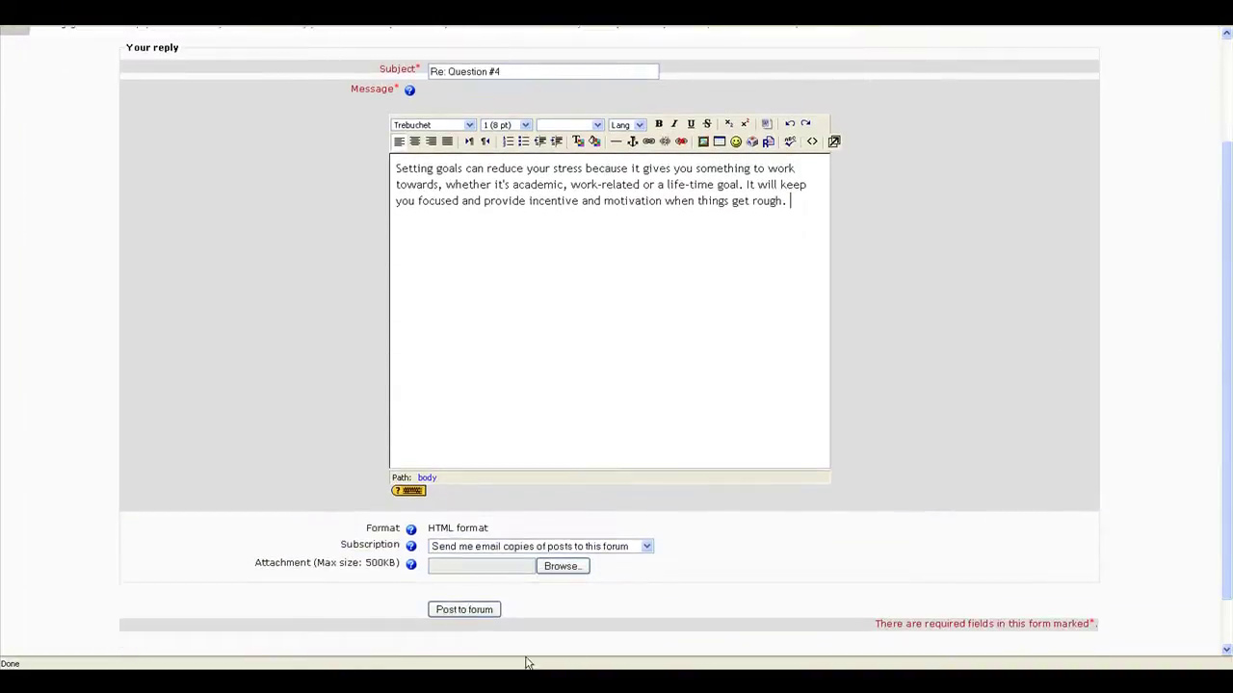
{"action": "left_click", "coordinate": [475, 617]}
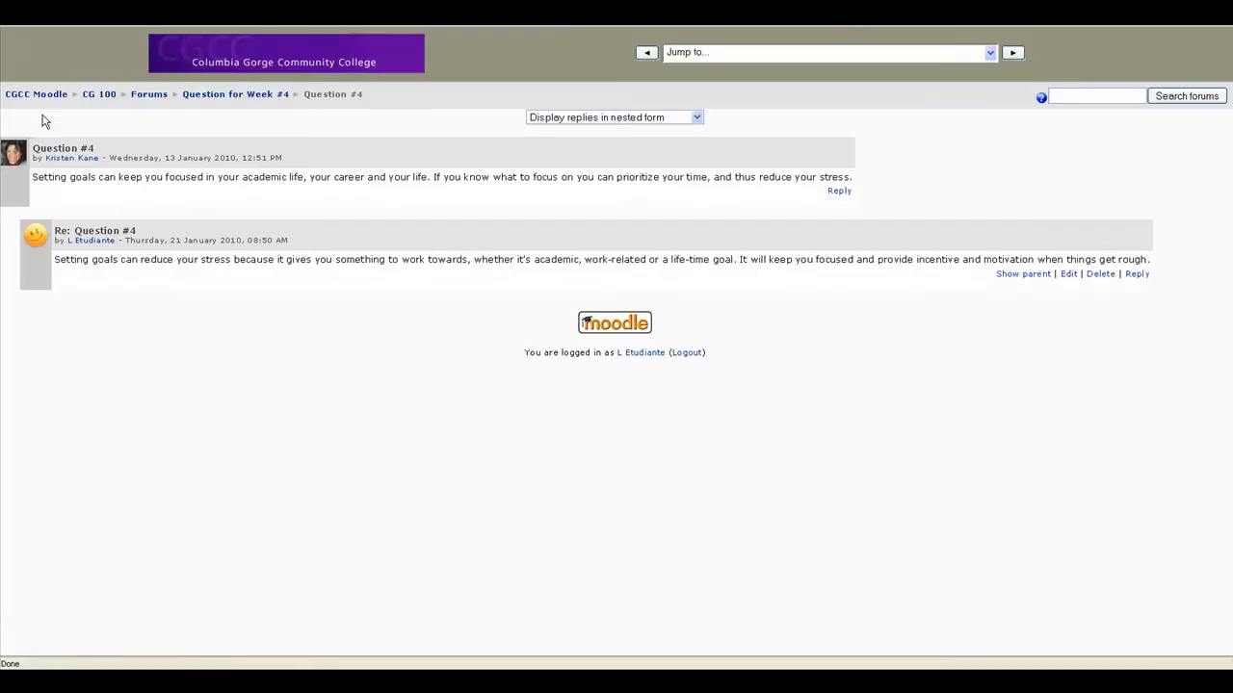
Return to the CG 100 course page and open the course grades
{"action": "left_click", "coordinate": [98, 93]}
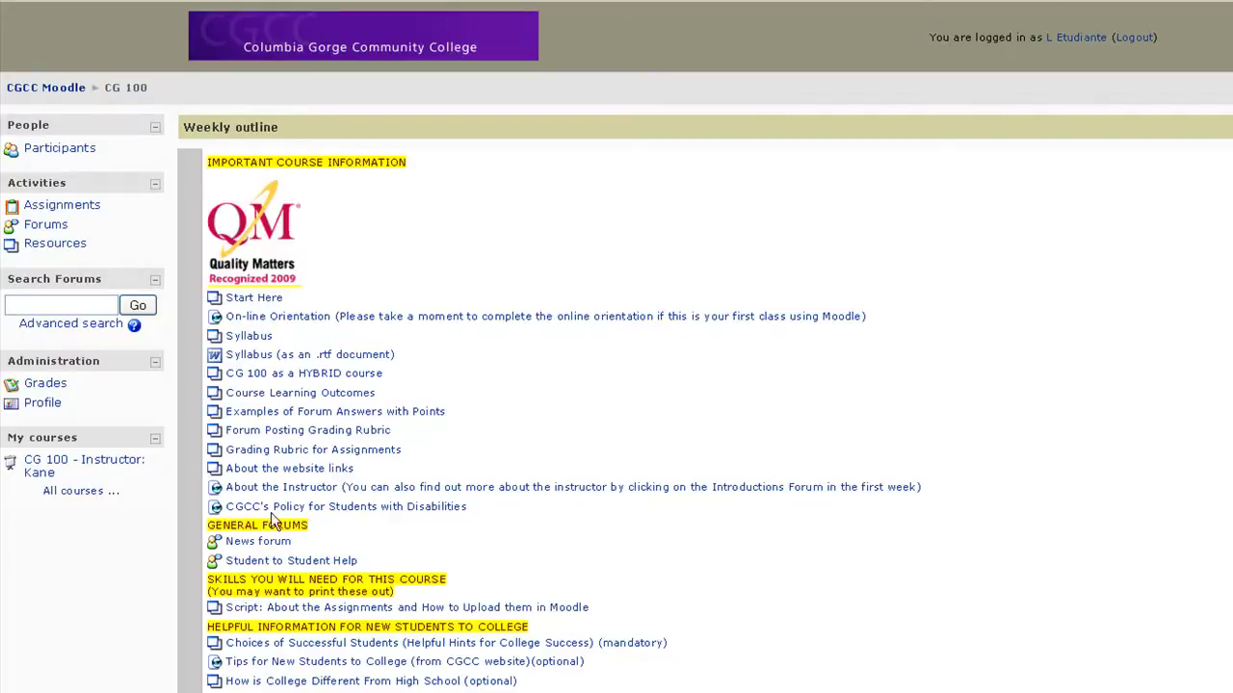
{"action": "left_click", "coordinate": [50, 390]}
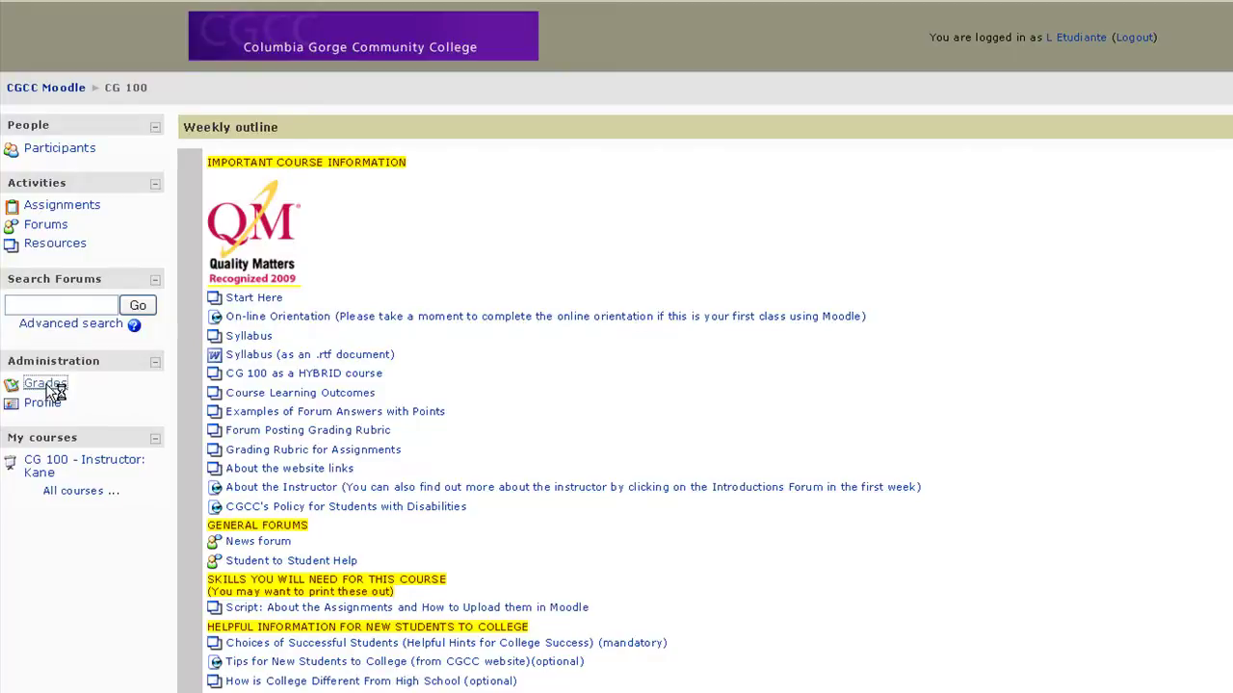